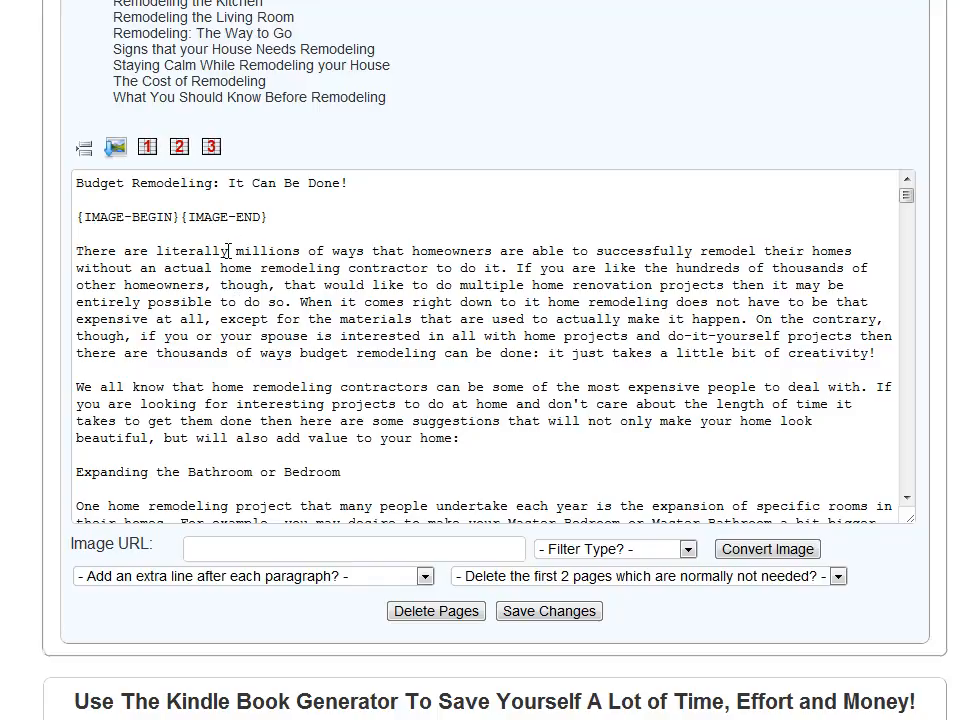
Switch to Notes.txt in Notepad and review the Stock.XCHNG site address, image usage terms and listed photo links
left_click(285, 232)
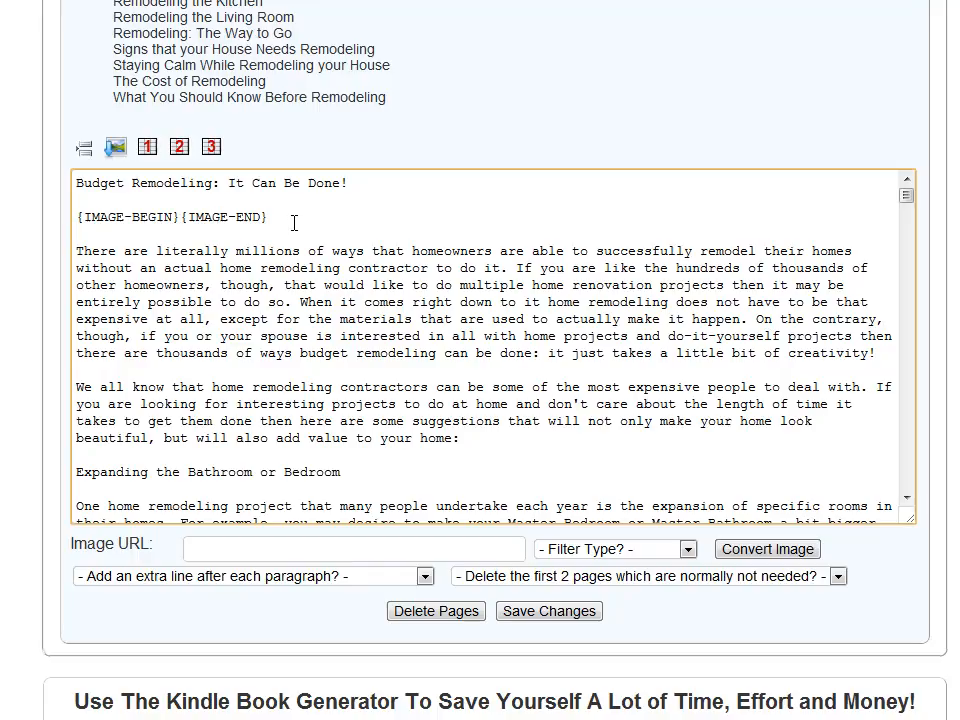
left_click(185, 215)
key("alt+Tab")
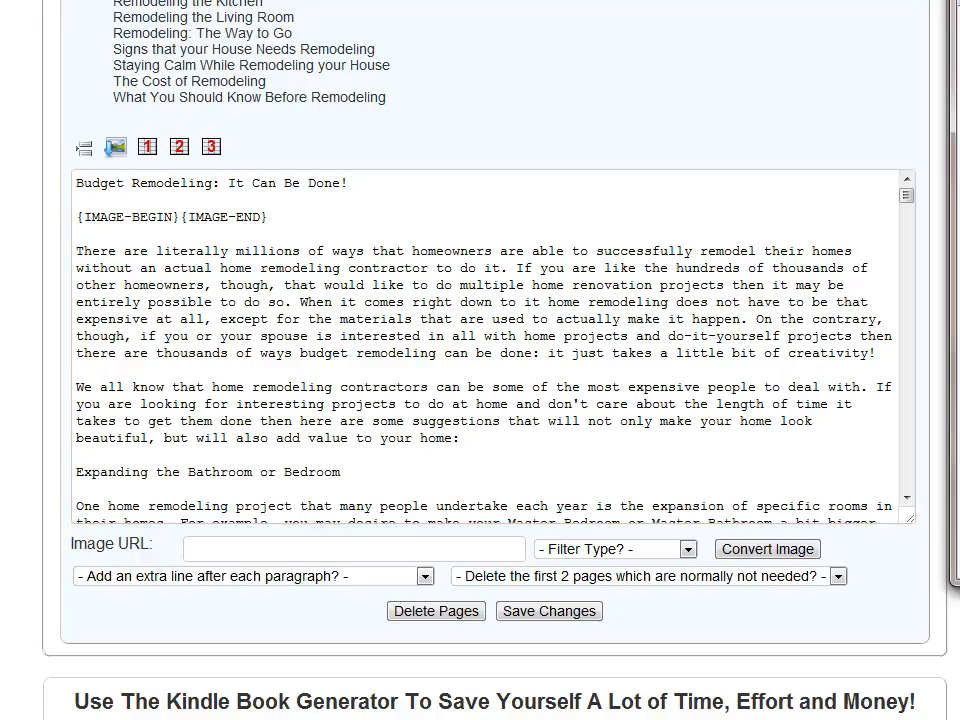
left_click_drag(959, 10, 167, 12)
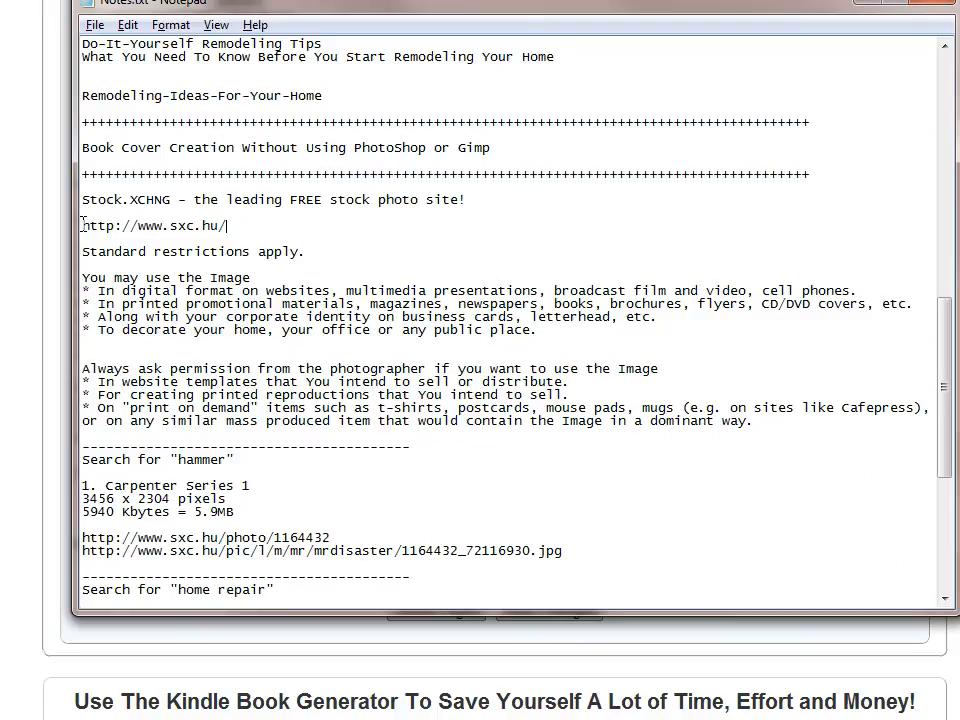
left_click_drag(83, 225, 240, 224)
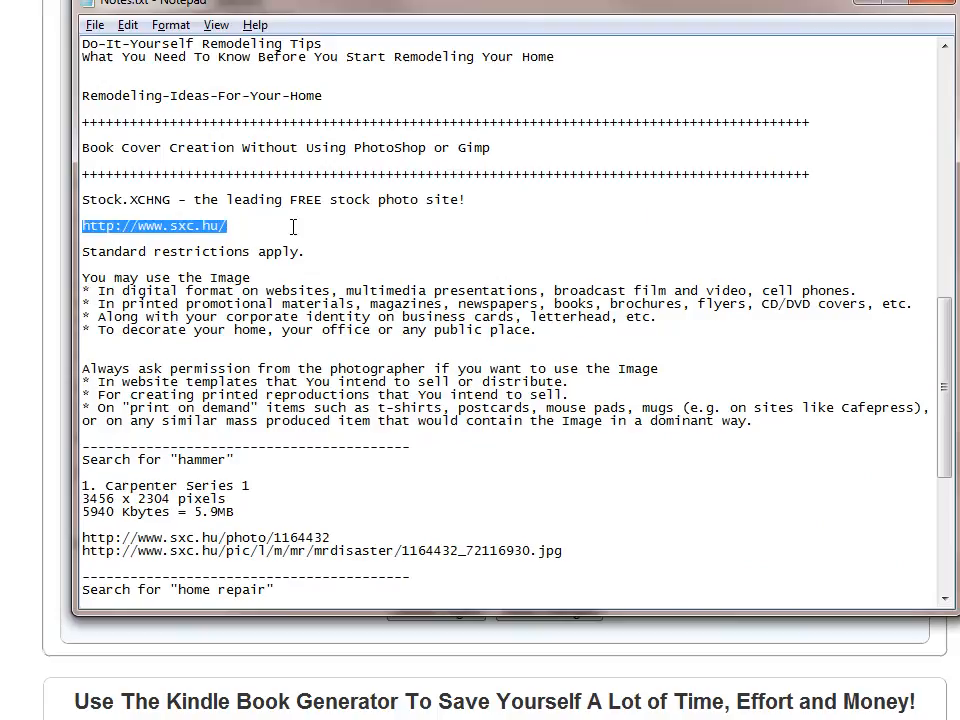
left_click(146, 237)
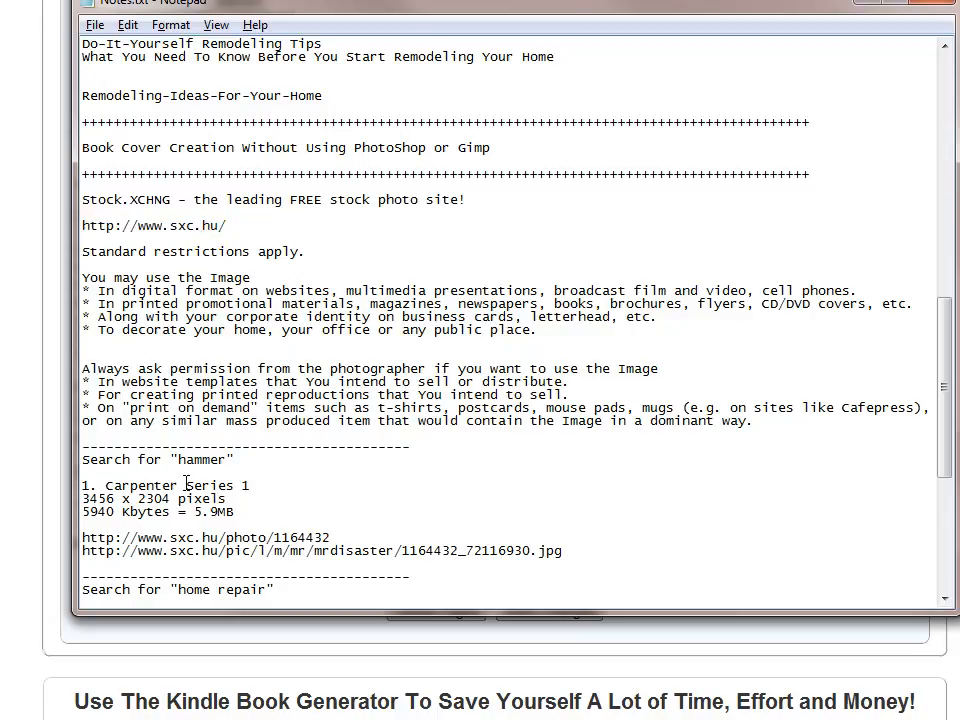
left_click_drag(945, 382, 950, 473)
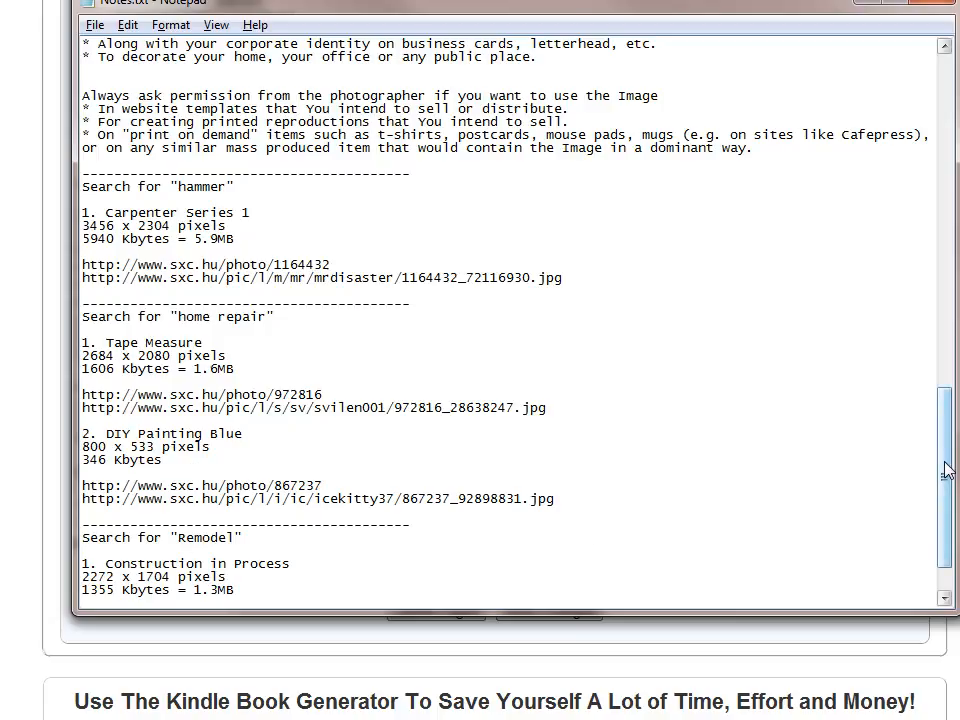
left_click_drag(947, 472, 950, 496)
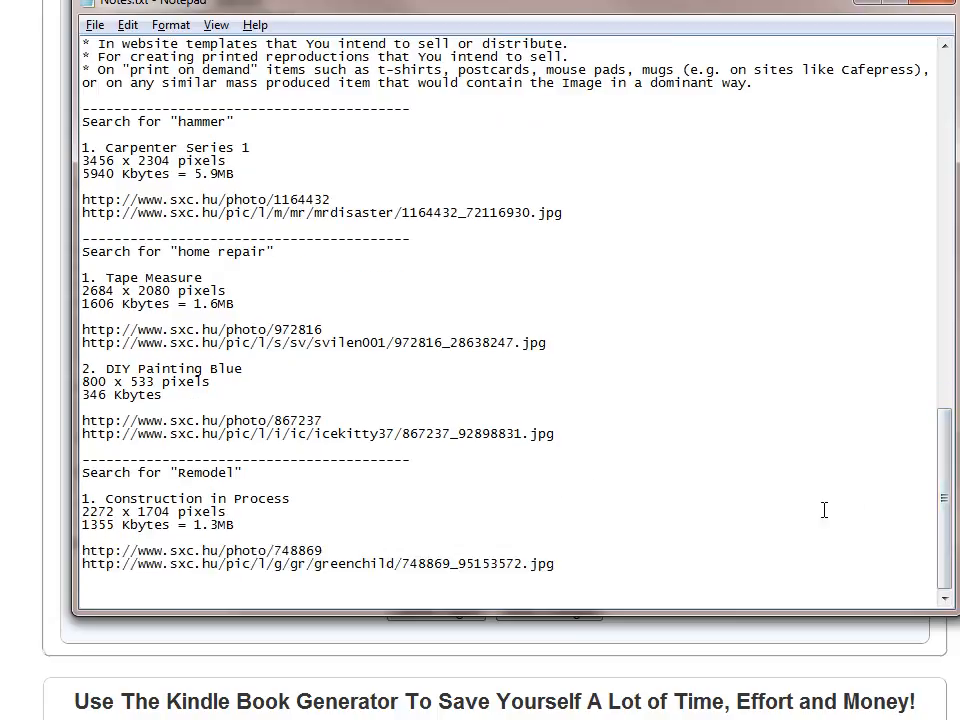
scroll(944, 500, "up", 4)
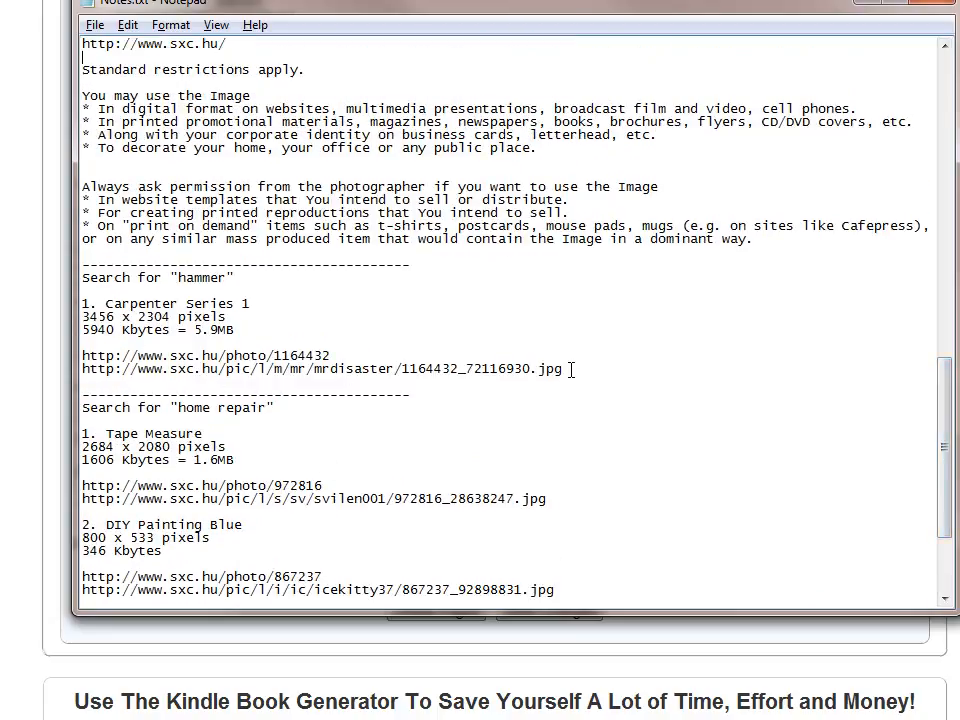
Copy the Carpenter Series 1 image link ending in 1164432_72116930.jpg from the notes into the Kindle Book Generator's Image URL
left_click_drag(565, 369, 74, 369)
key("ctrl+c")
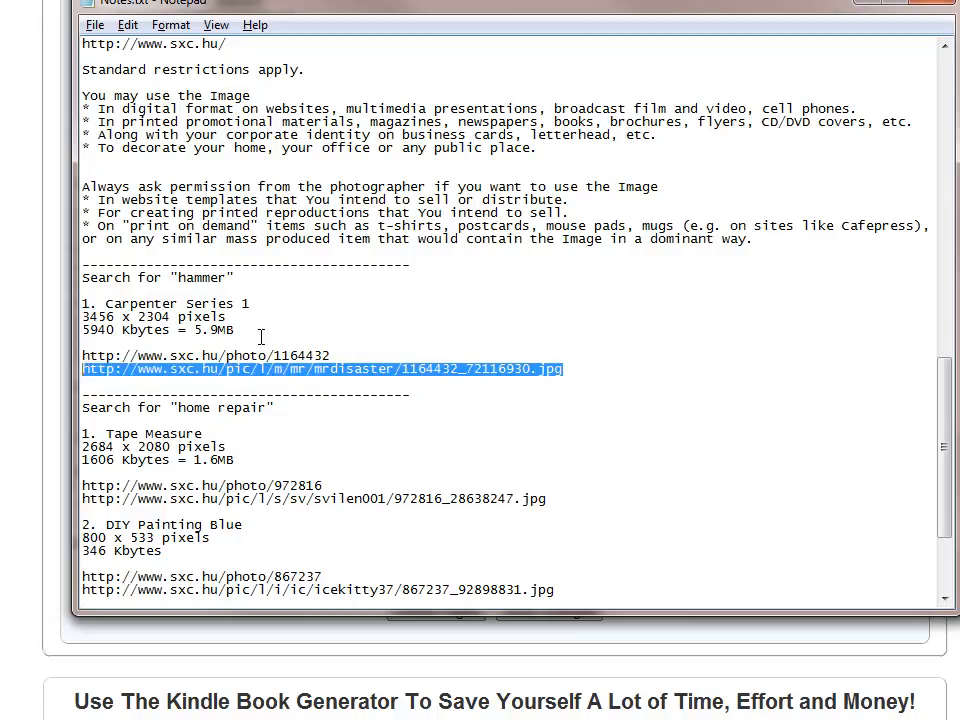
left_click(53, 218)
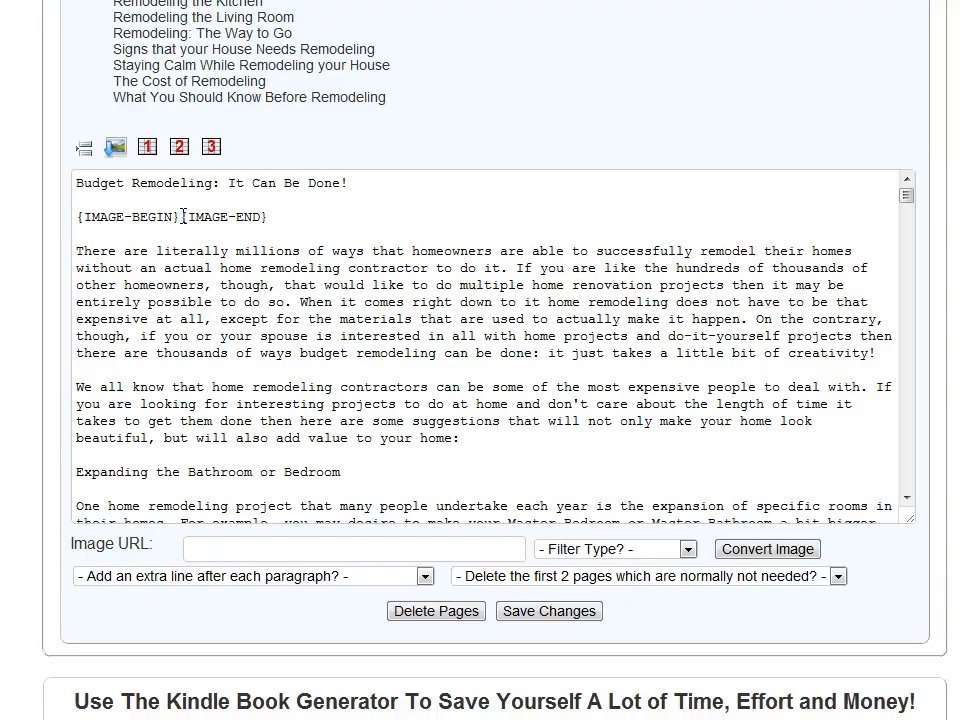
left_click(200, 550)
key("ctrl+v")
Convert the hammer image using the Resize & Grayscale filter
left_click(578, 550)
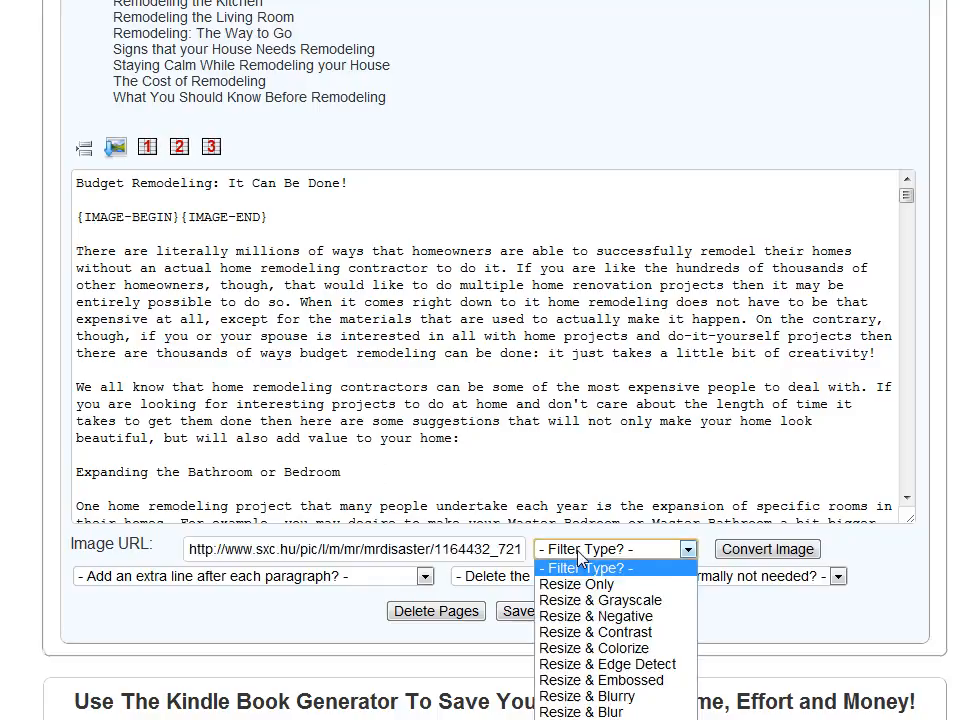
left_click(601, 604)
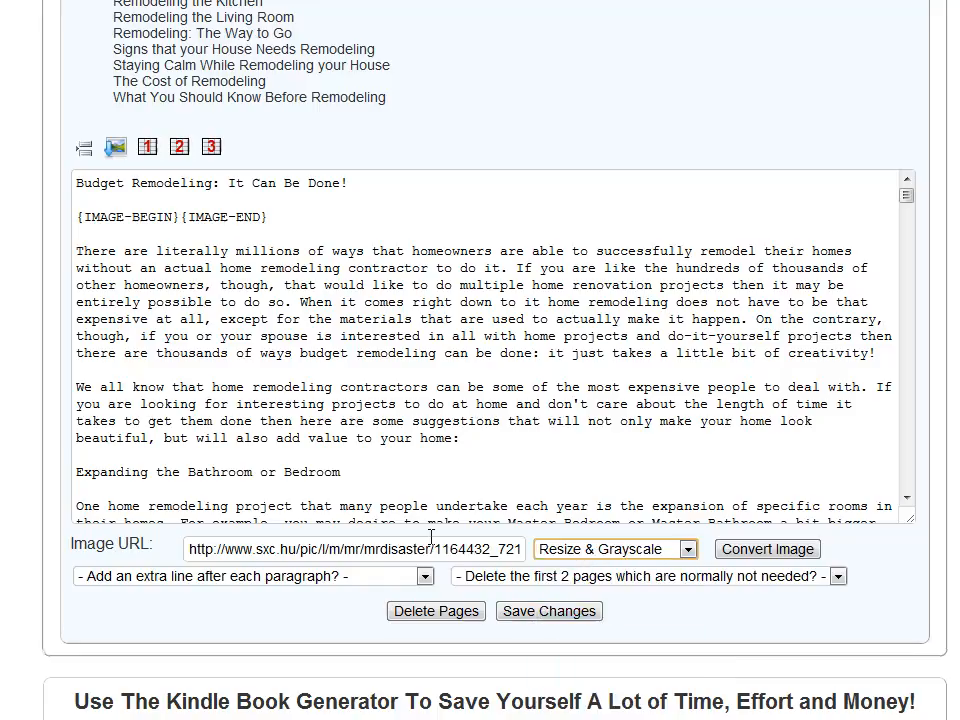
key("alt+Tab")
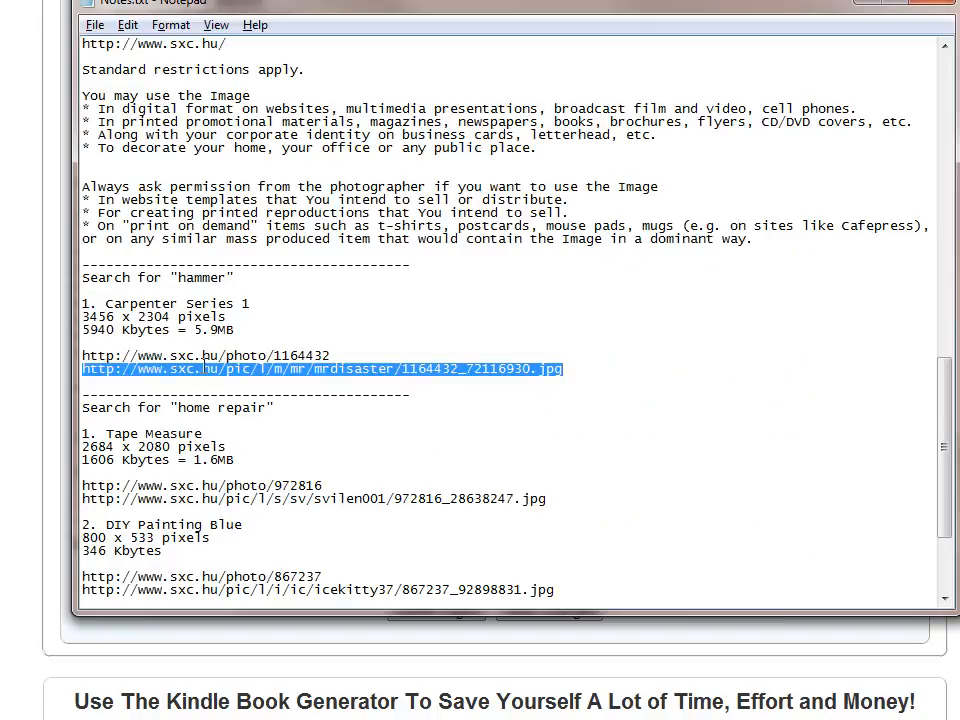
key("alt+Tab")
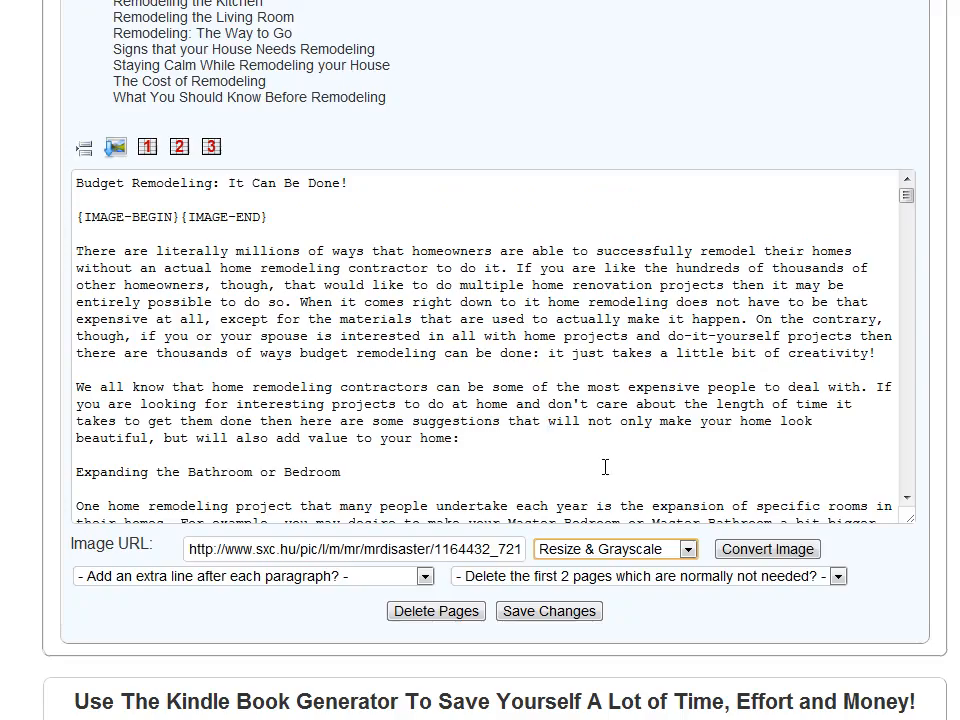
left_click(765, 553)
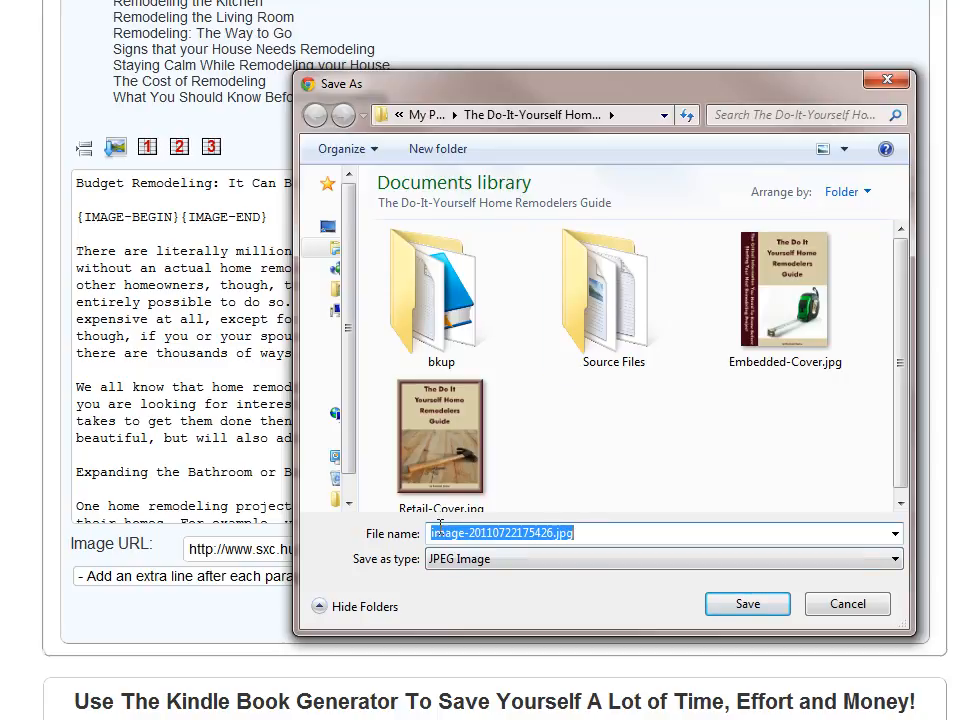
Copy the suggested file name and save the converted JPEG in the The Do-It-Yourself Home Remodelers Guide folder
right_click(563, 537)
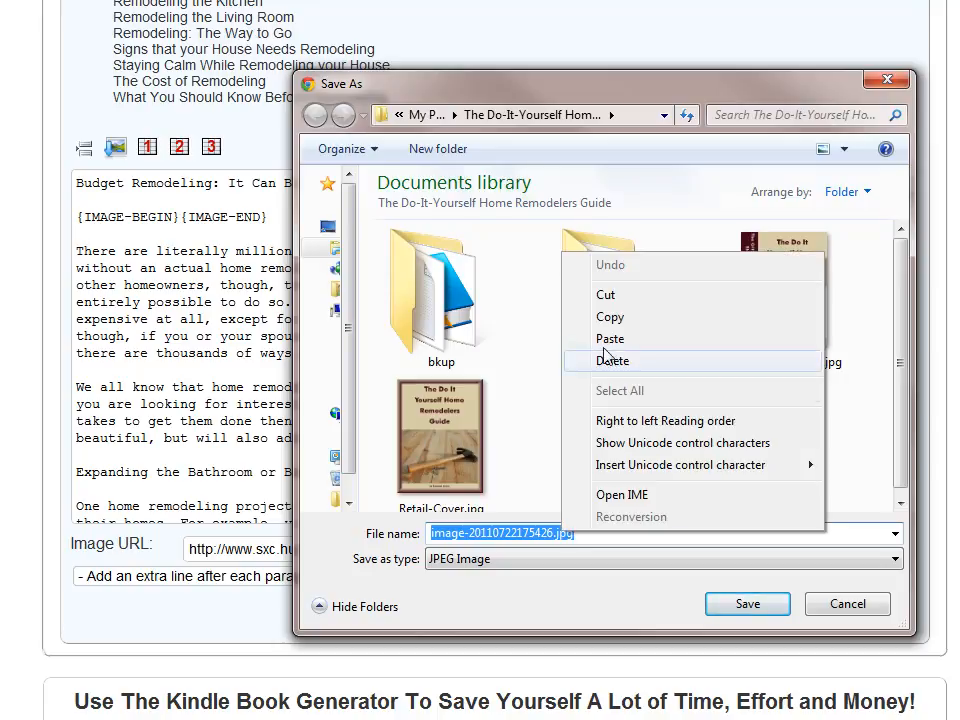
left_click(613, 326)
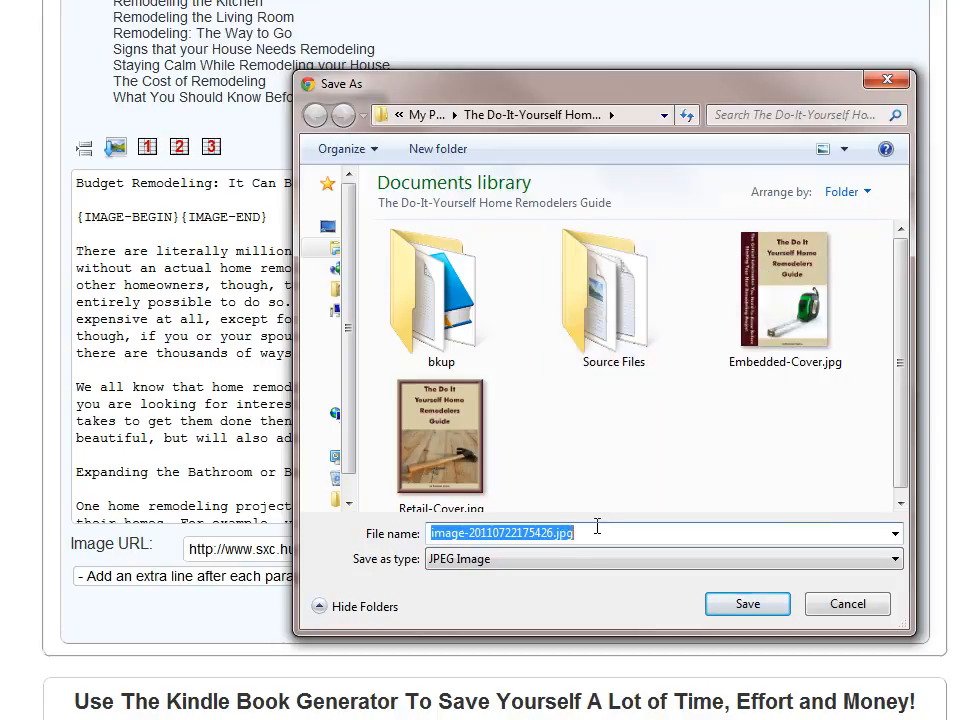
left_click(747, 604)
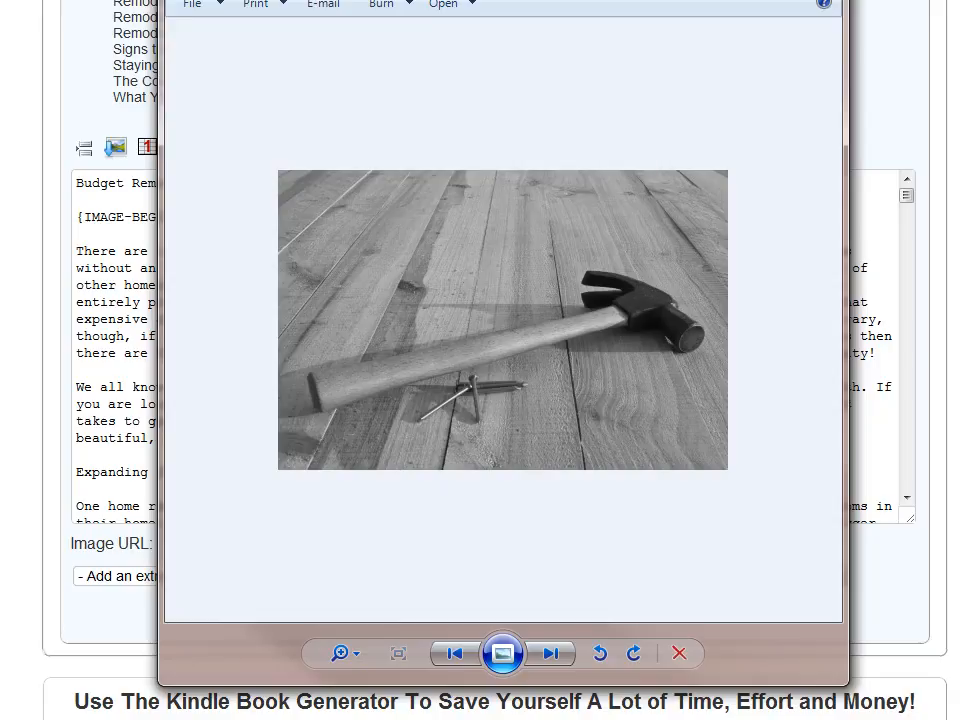
key("alt+F4")
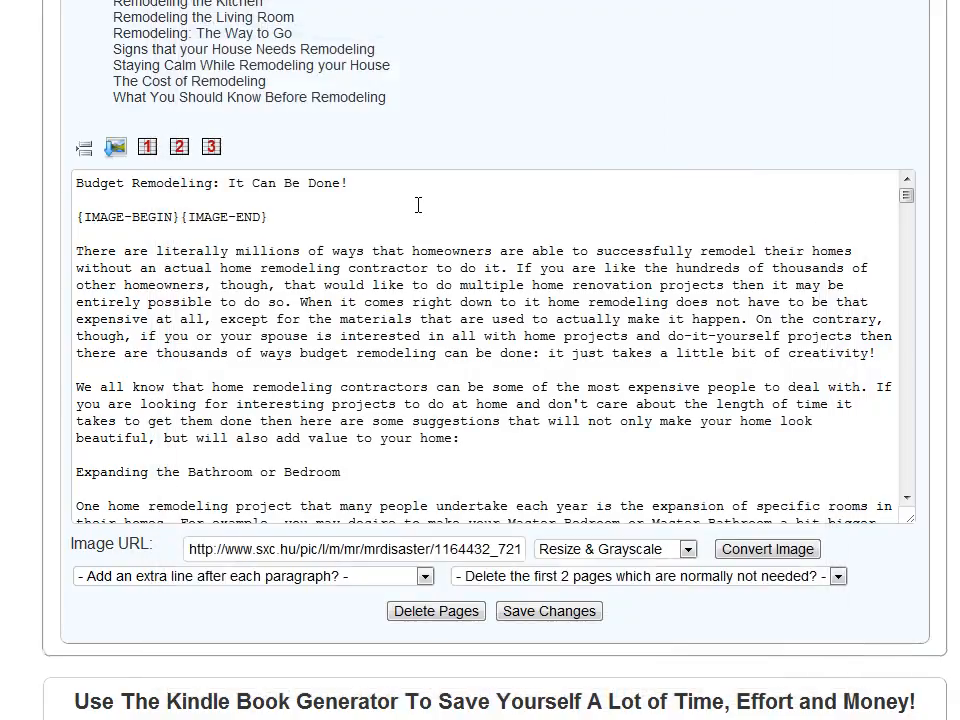
Insert image-20110722175426.jpg between the IMAGE-BEGIN and IMAGE-END tags of the Budget Remodeling chapter and save the page changes
left_click(182, 217)
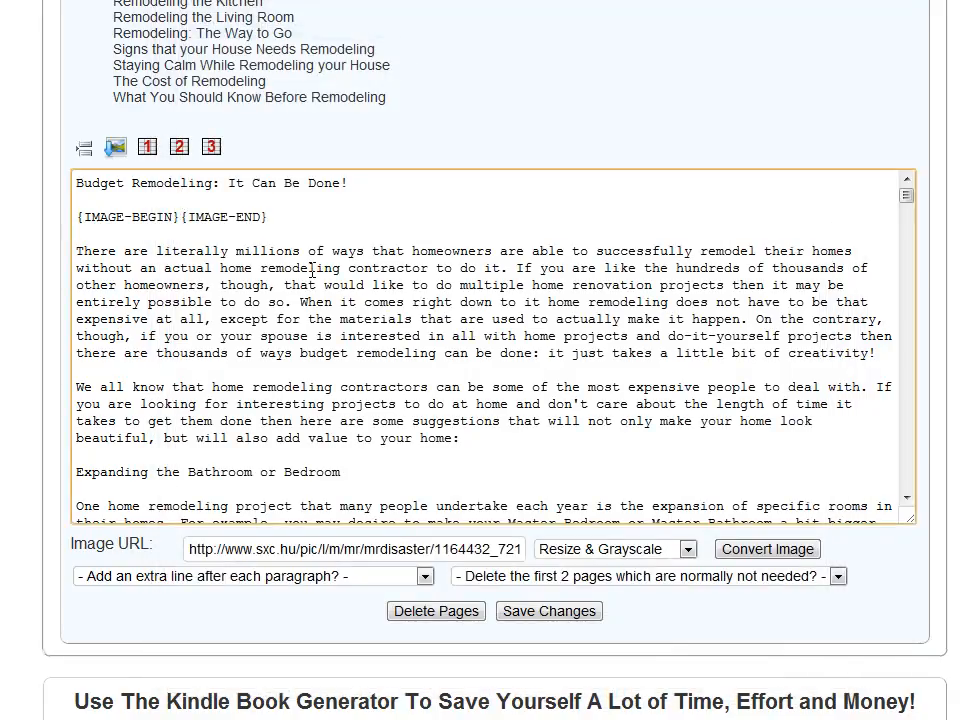
key("ctrl+v")
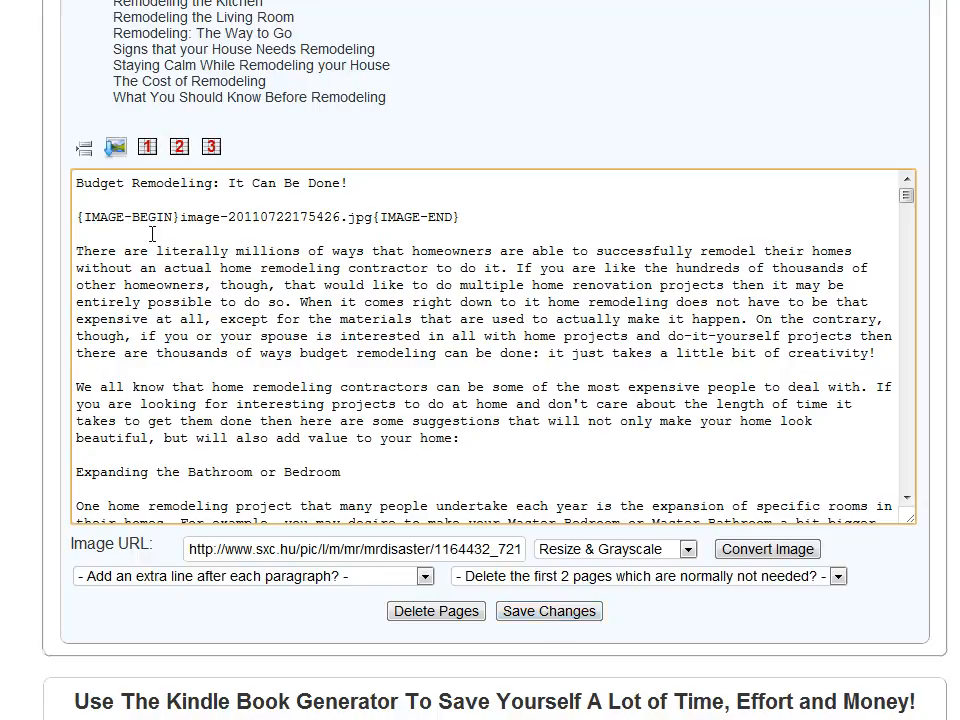
left_click(558, 620)
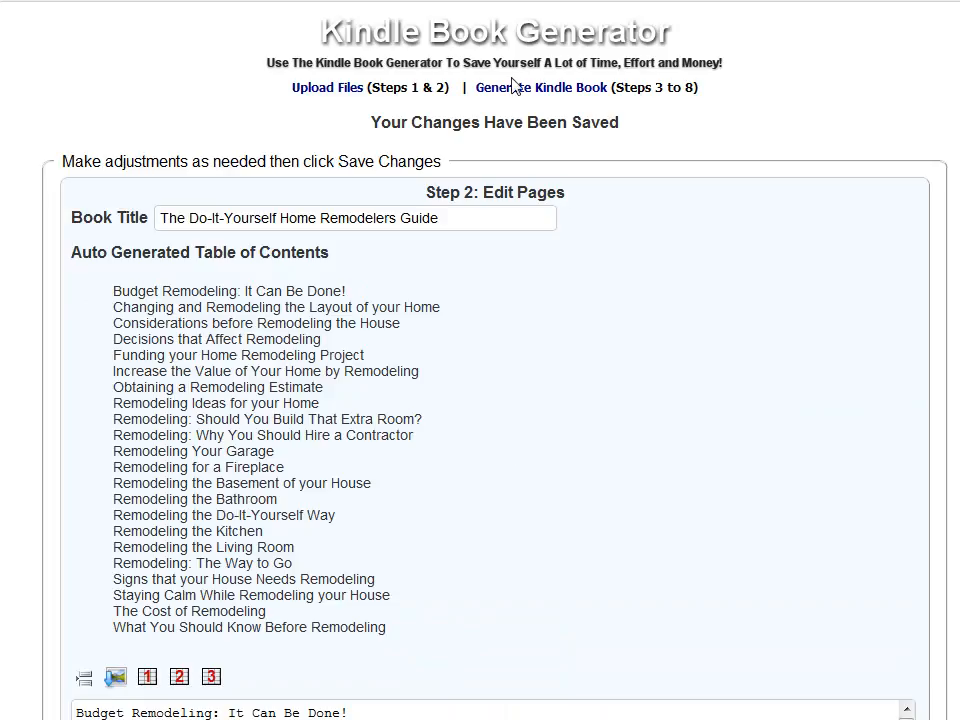
Go to Kindle book generation and fill in the fields for the title The Do-It-Yourself Home Remodelers Guide
left_click(540, 92)
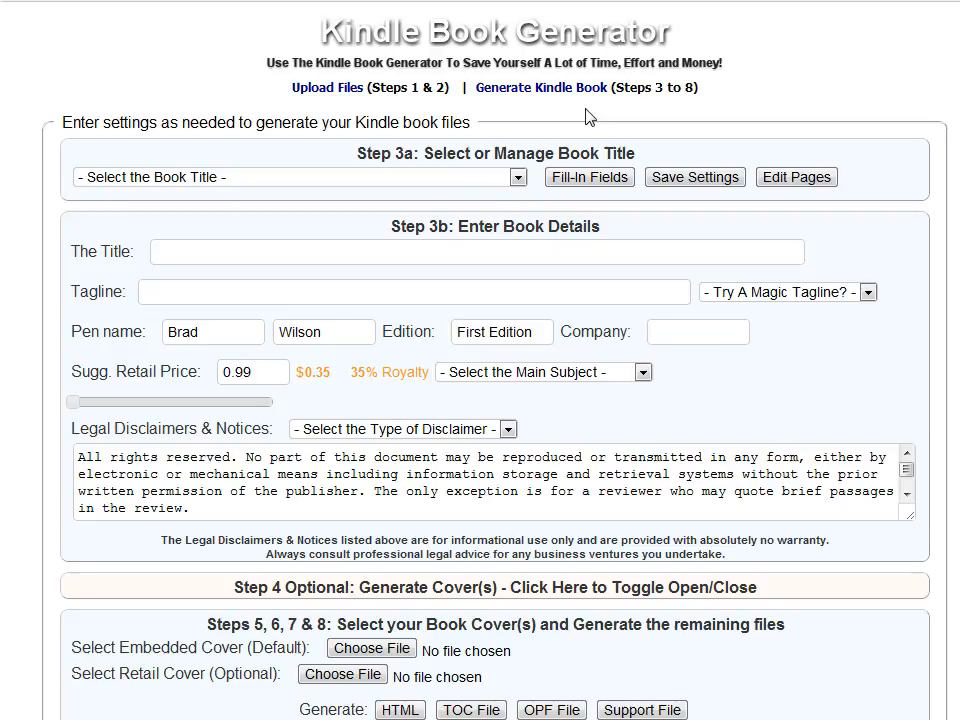
left_click(200, 178)
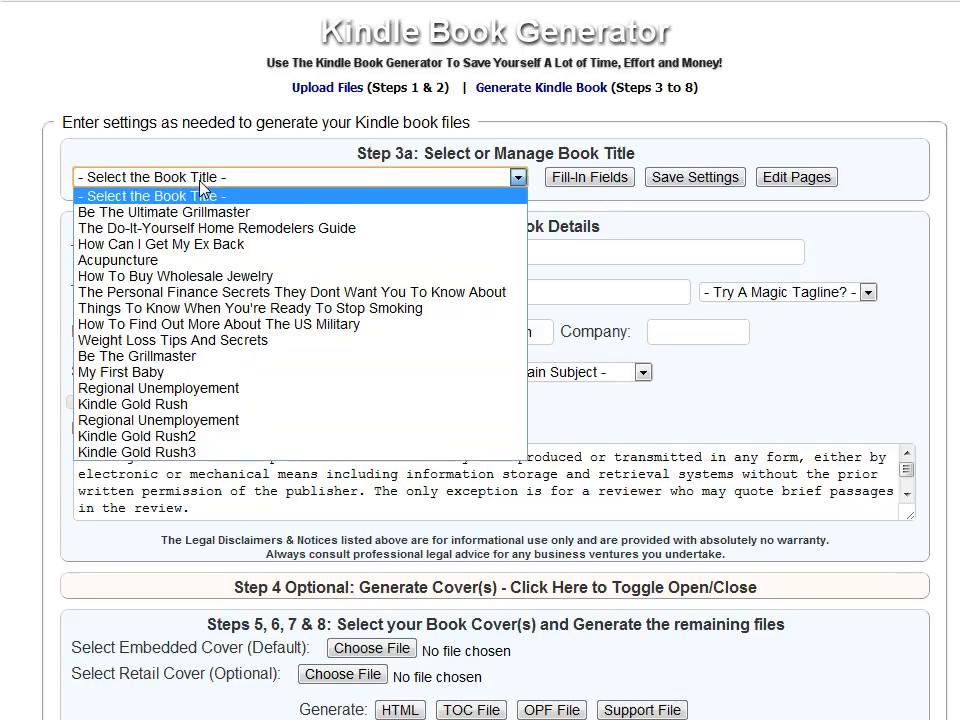
left_click(183, 233)
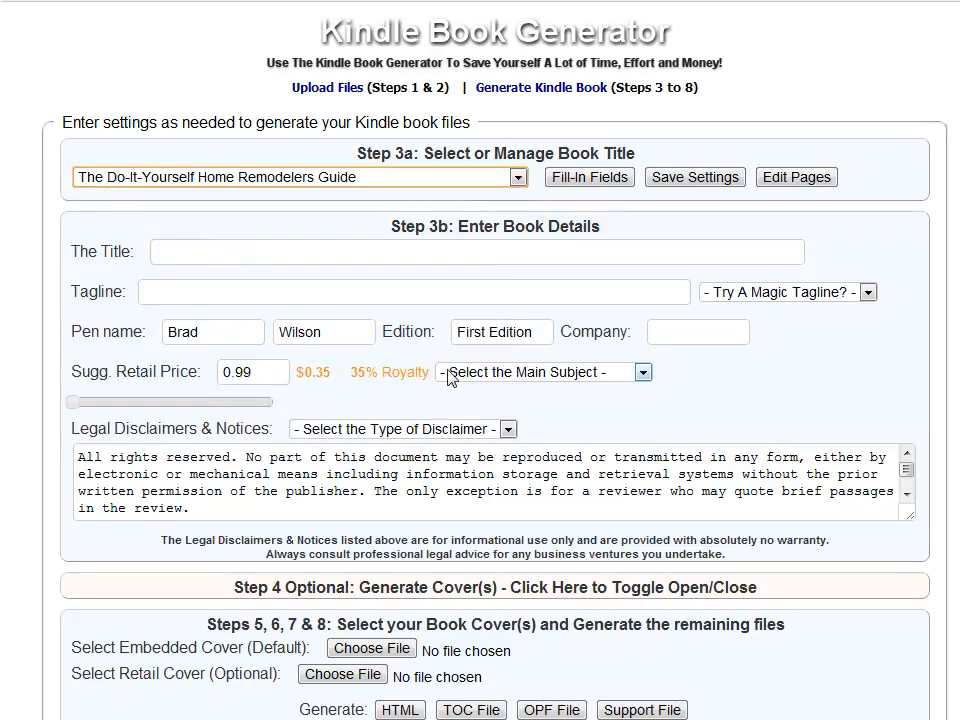
left_click(598, 182)
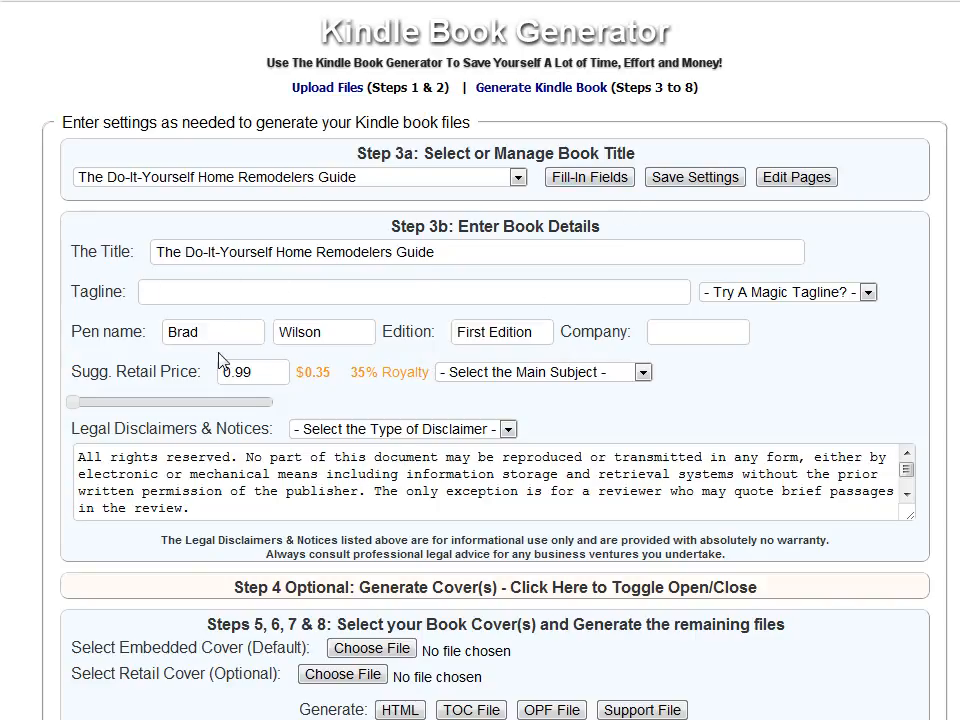
left_click(191, 295)
left_click(191, 293)
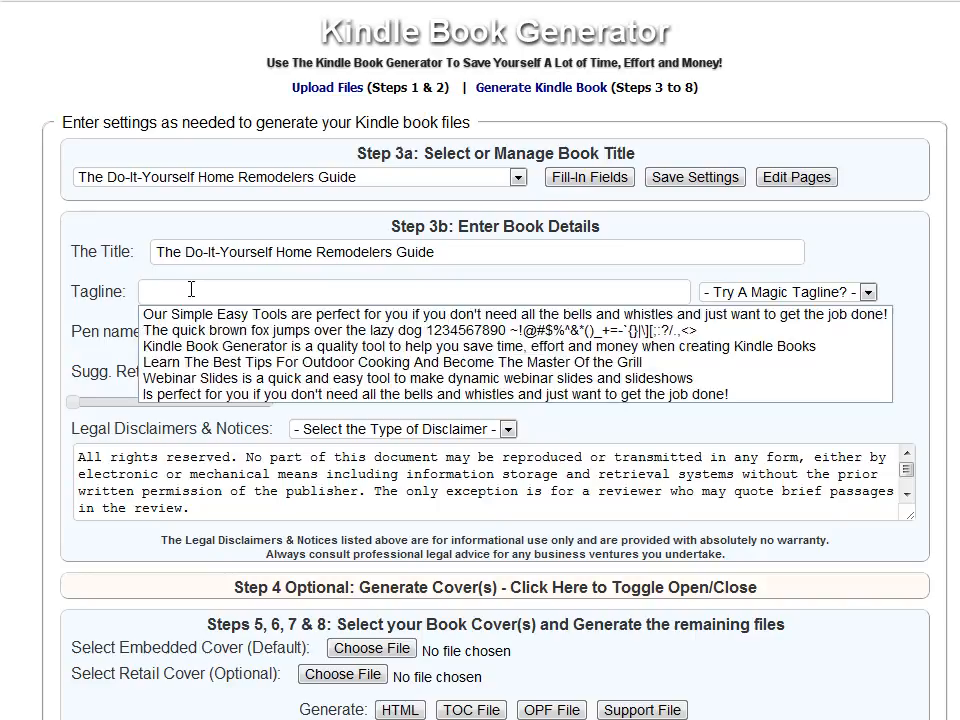
left_click(153, 256)
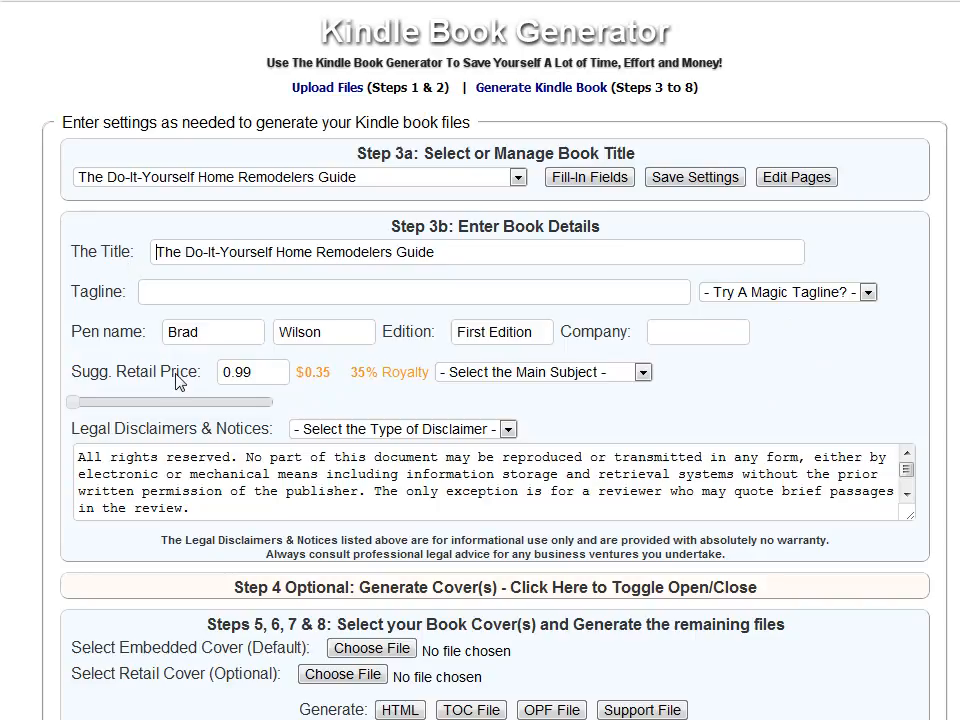